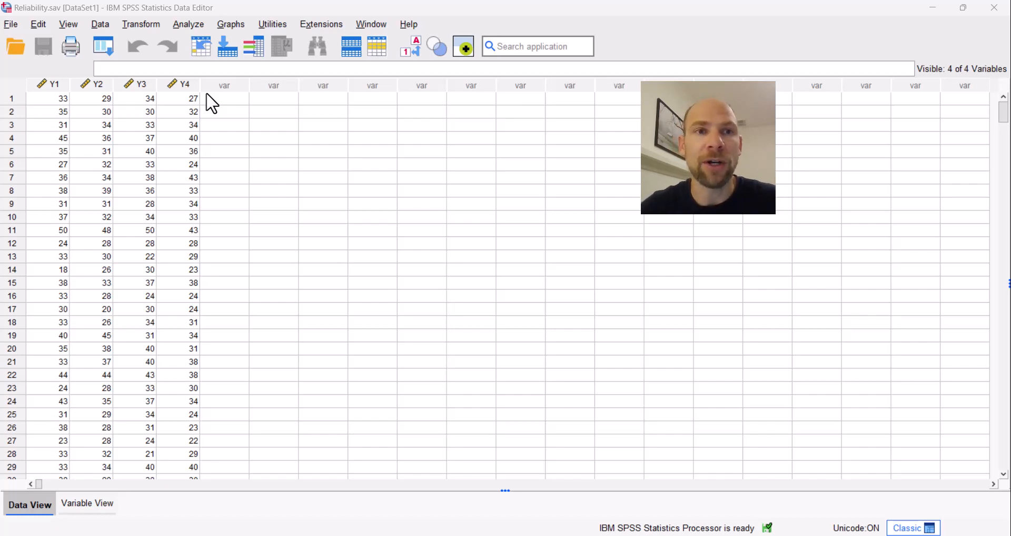
# Step: Start a scale Reliability Analysis with the variables Y1, Y2, Y3 and Y4 as its items
pyautogui.click(194, 25)
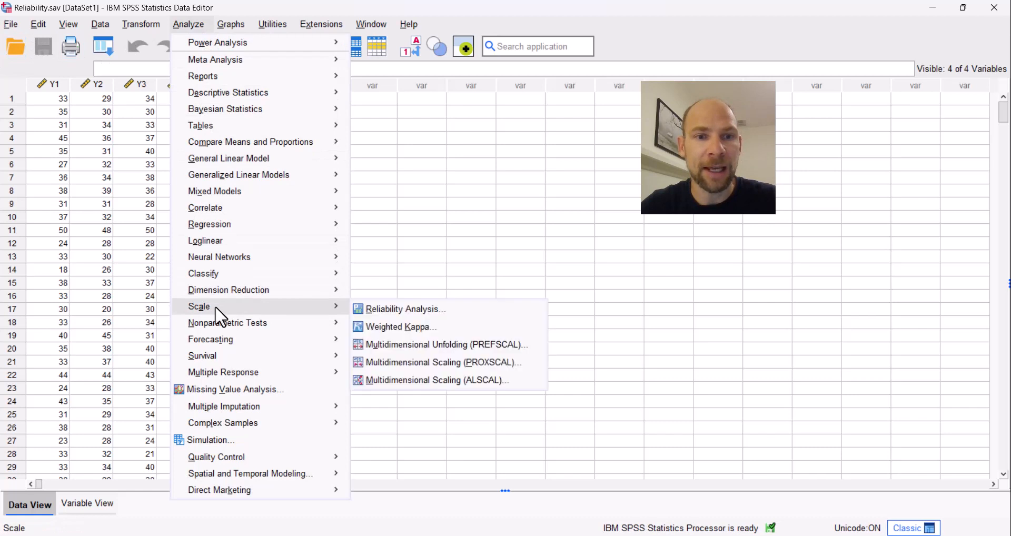
pyautogui.moveTo(327, 322)
pyautogui.moveTo(334, 307)
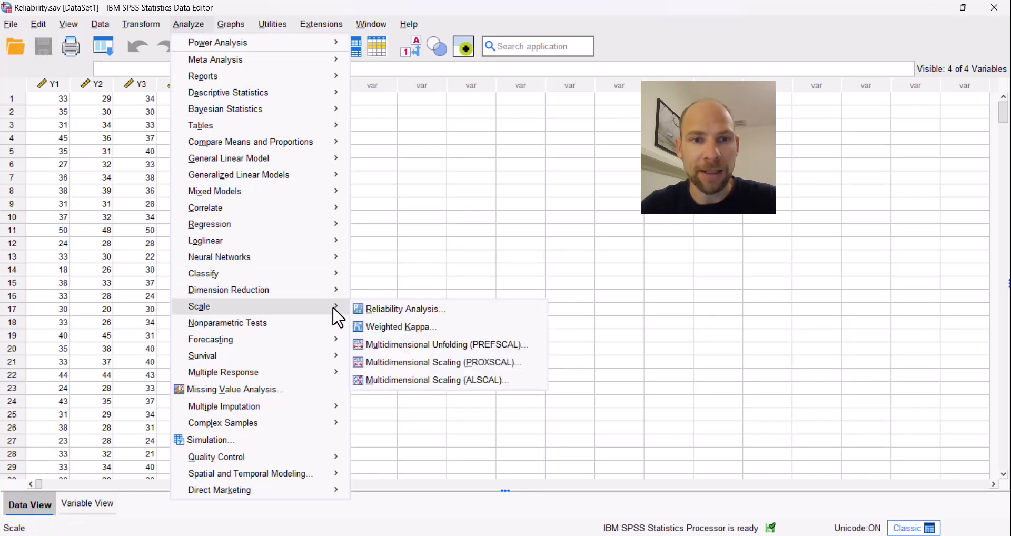
pyautogui.click(400, 309)
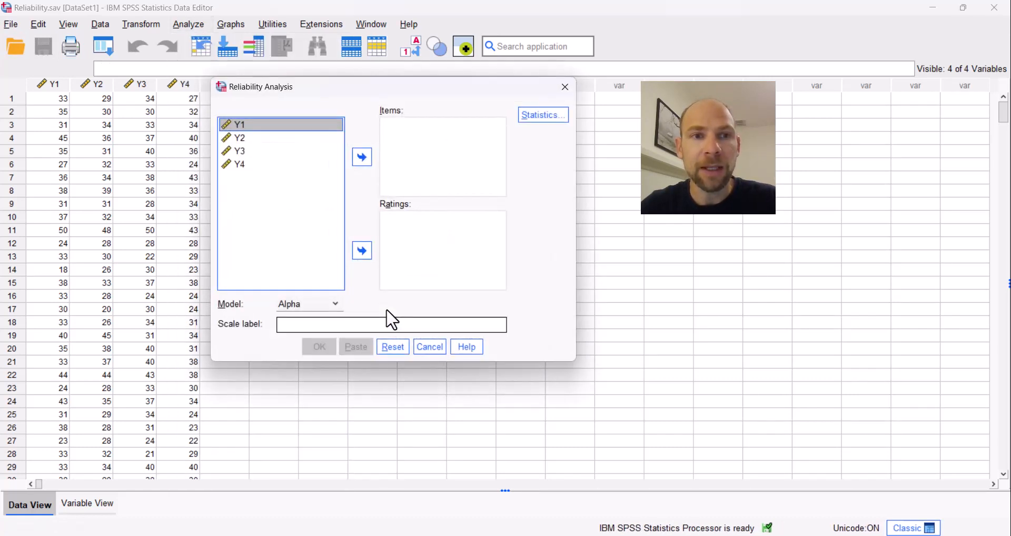
pyautogui.keyDown('shift'); pyautogui.click(245, 169); pyautogui.keyUp('shift')
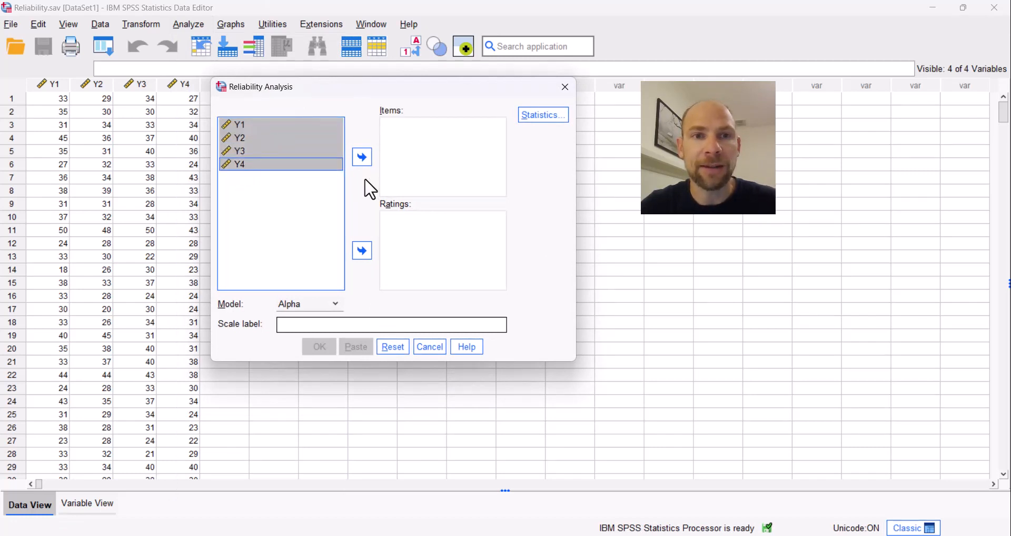
pyautogui.click(362, 157)
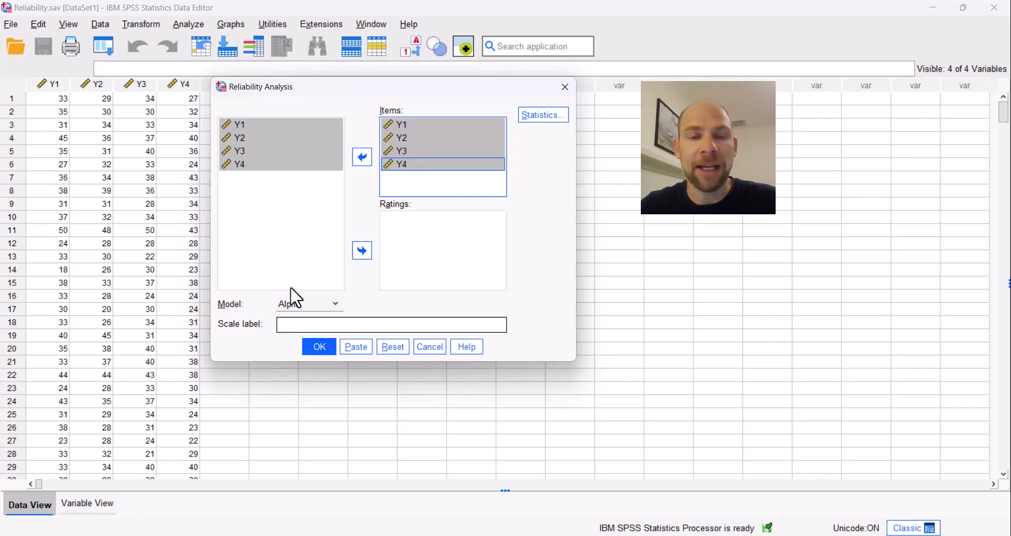
# Step: Set the reliability model to Strict parallel and run the analysis
pyautogui.click(336, 306)
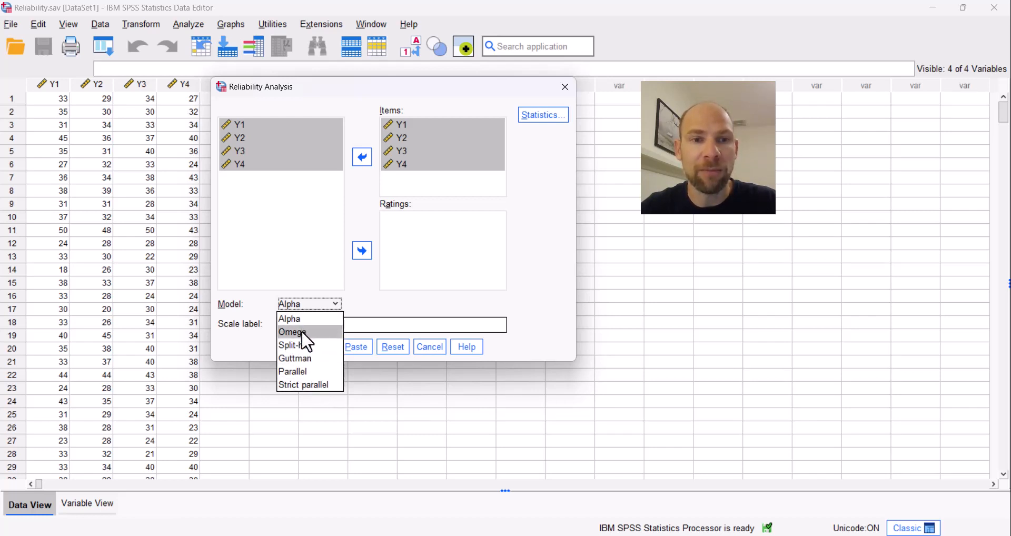
pyautogui.click(309, 385)
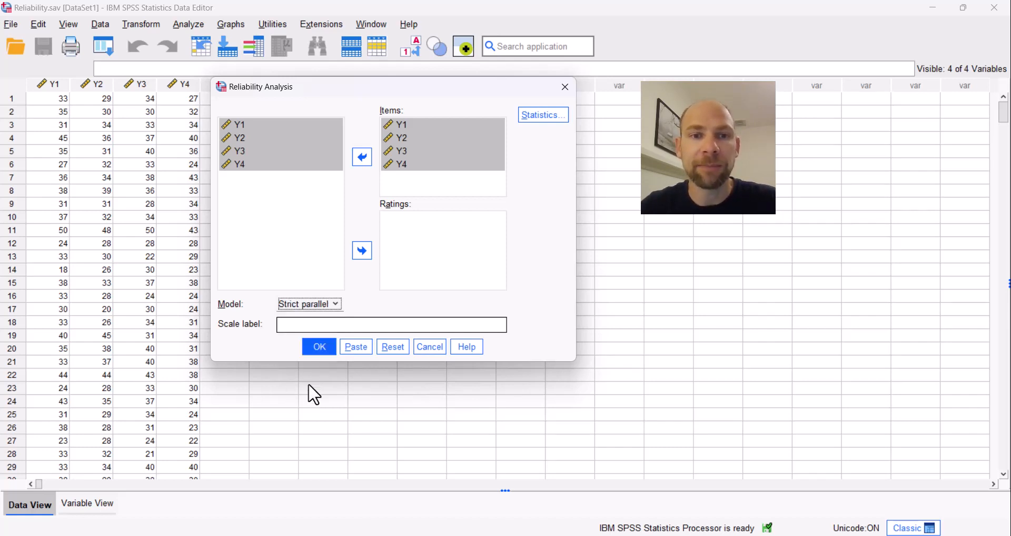
pyautogui.click(323, 347)
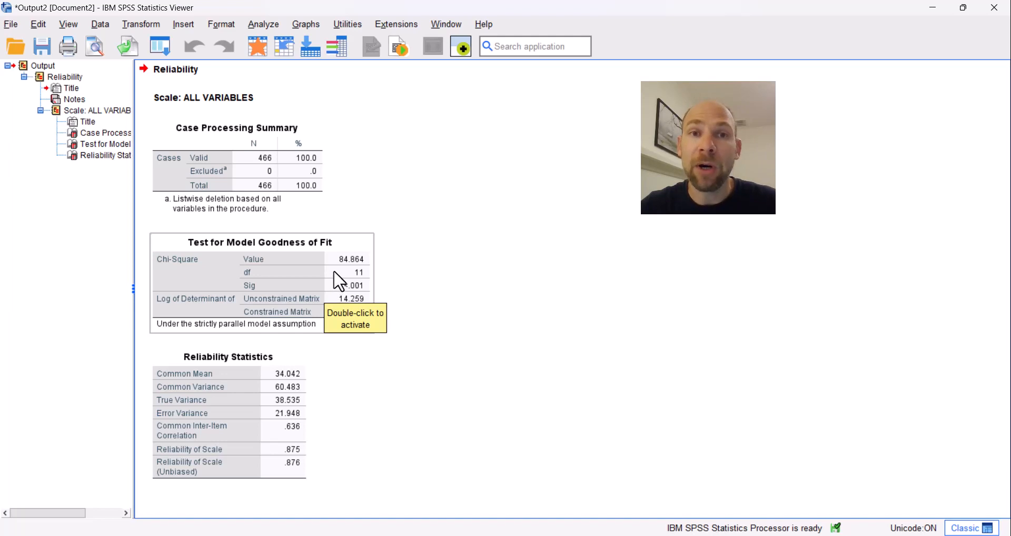
# Step: Run the Reliability Analysis again on the same four items with the model set to Parallel
pyautogui.click(380, 266)
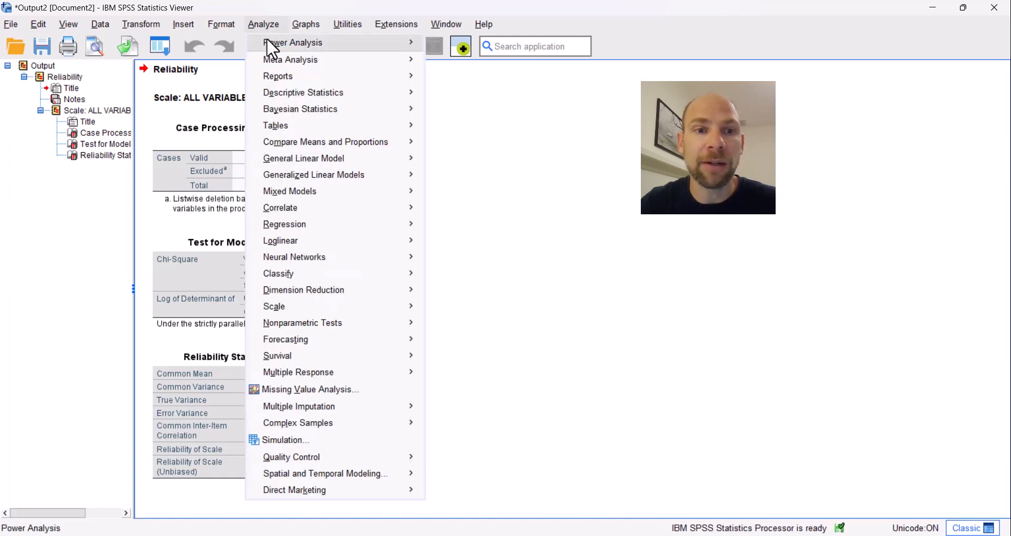
pyautogui.moveTo(277, 303)
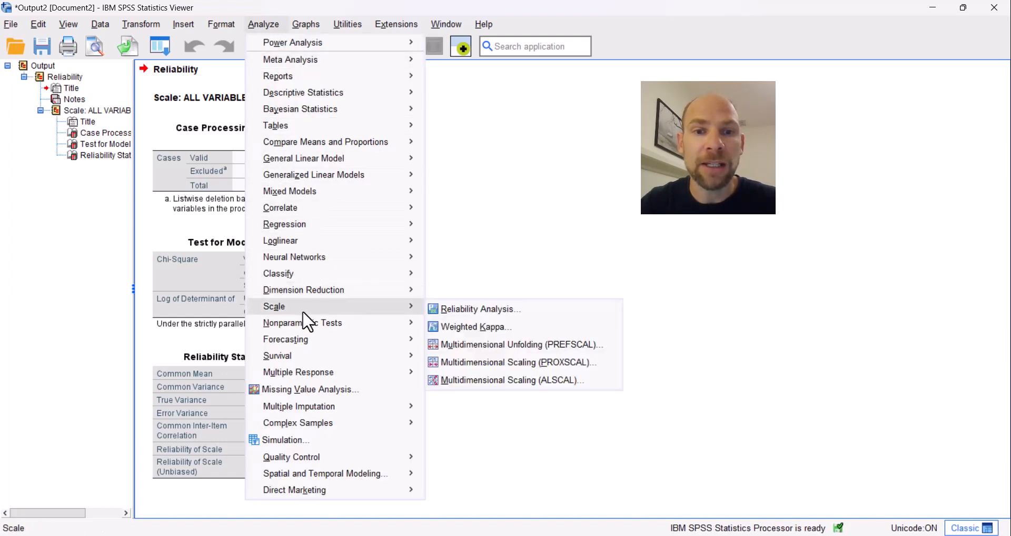
pyautogui.click(474, 311)
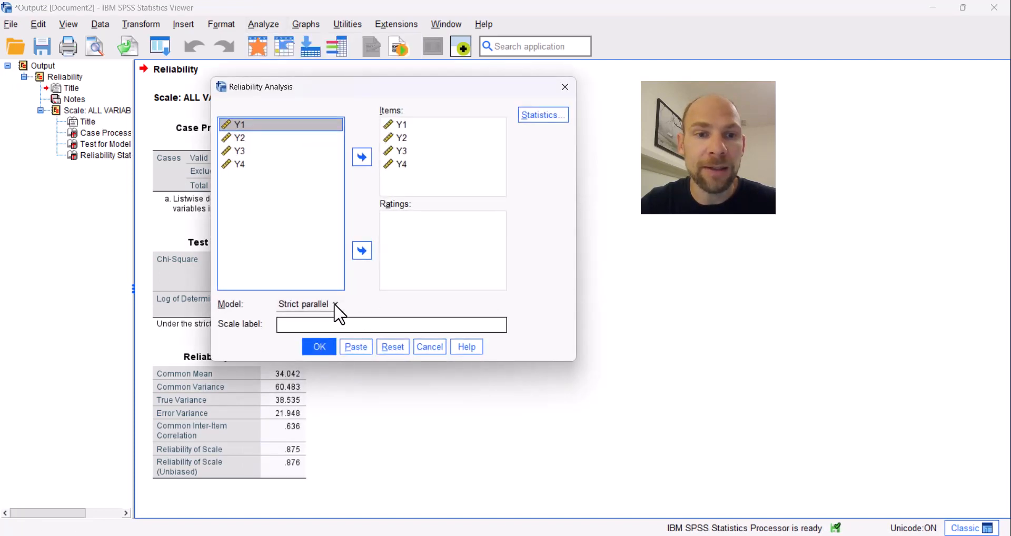
pyautogui.click(337, 307)
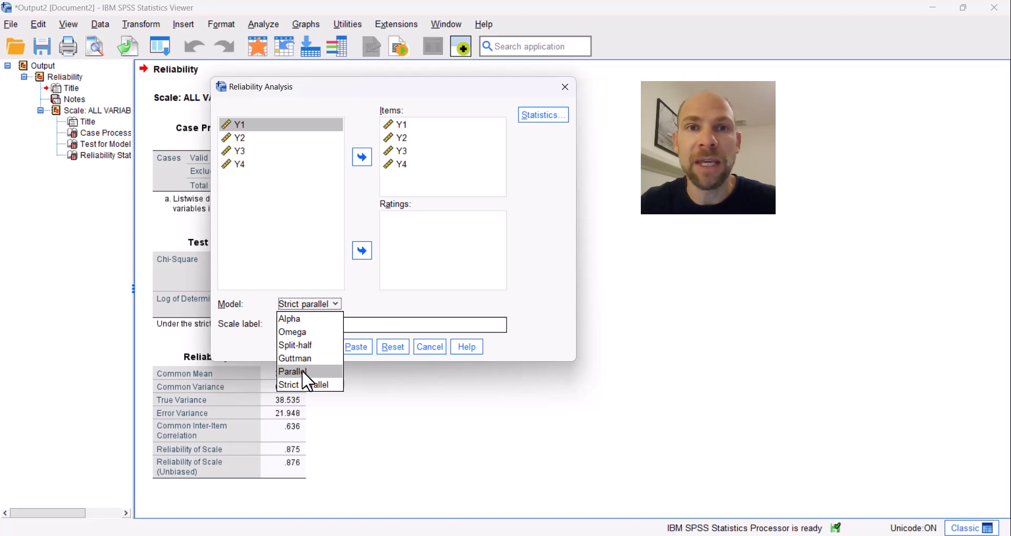
pyautogui.click(303, 373)
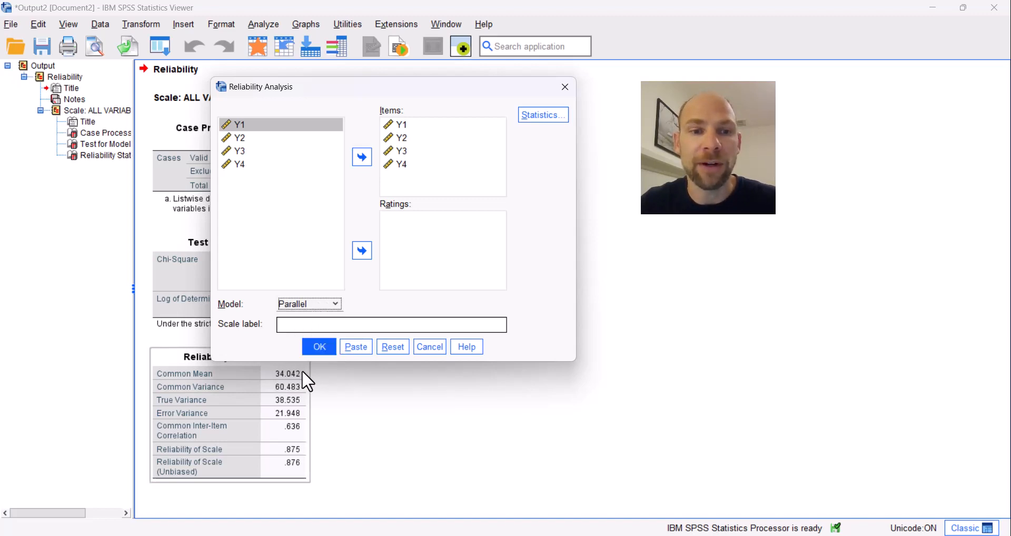
pyautogui.click(324, 350)
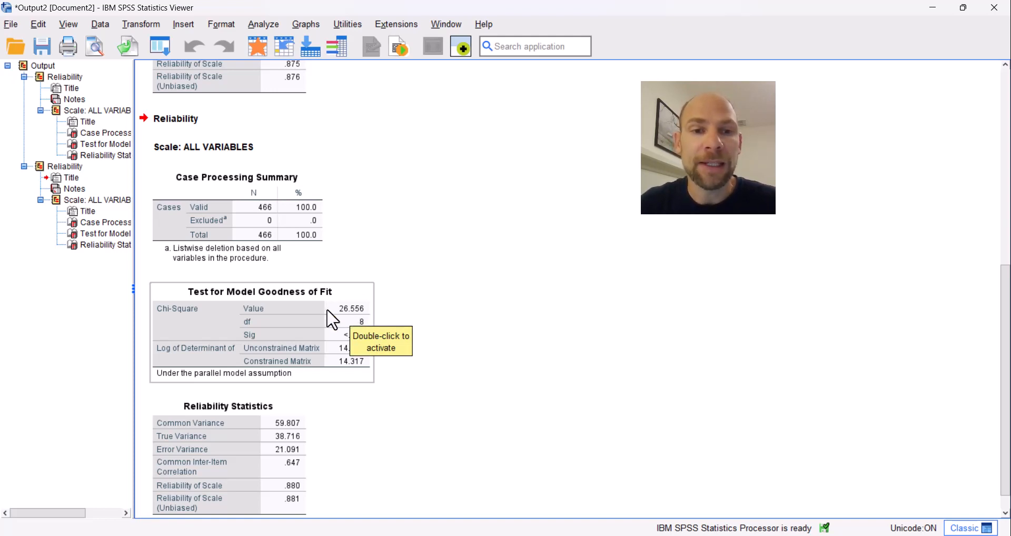
# Step: Compare the goodness-of-fit test of the parallel model with that of the strictly parallel model in the output
pyautogui.click(309, 364)
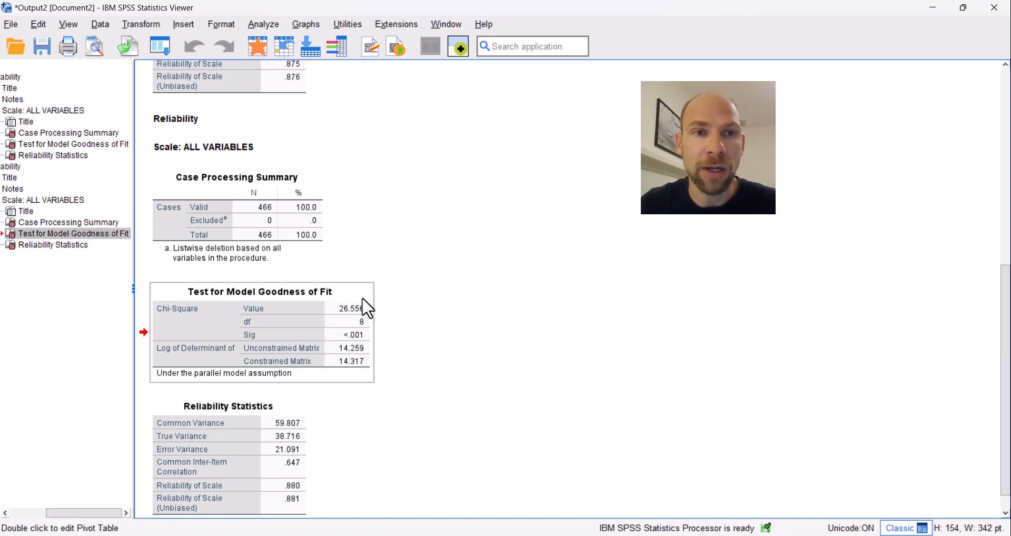
pyautogui.scroll(8, 363, 305)
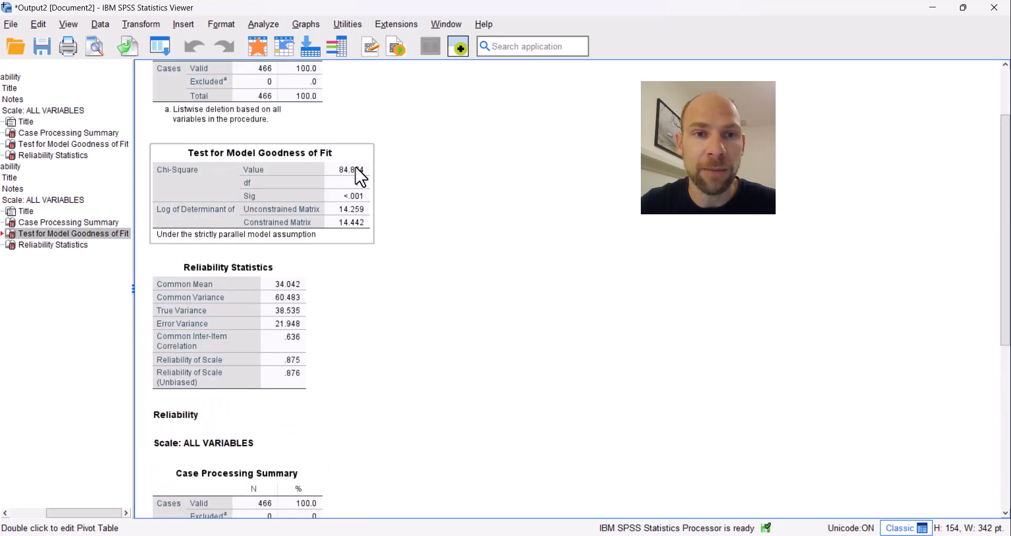
pyautogui.scroll(-5, 366, 197)
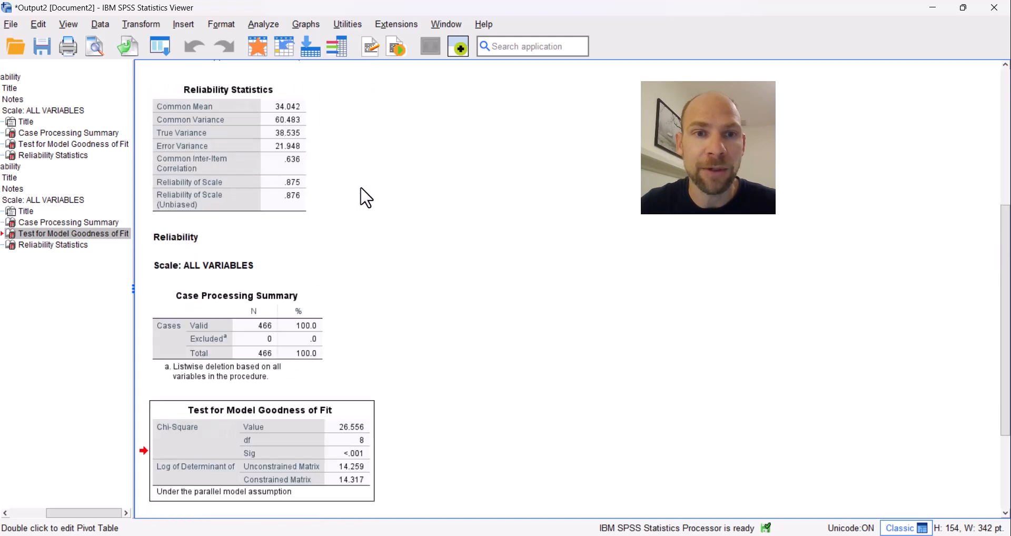
pyautogui.scroll(-4, 366, 198)
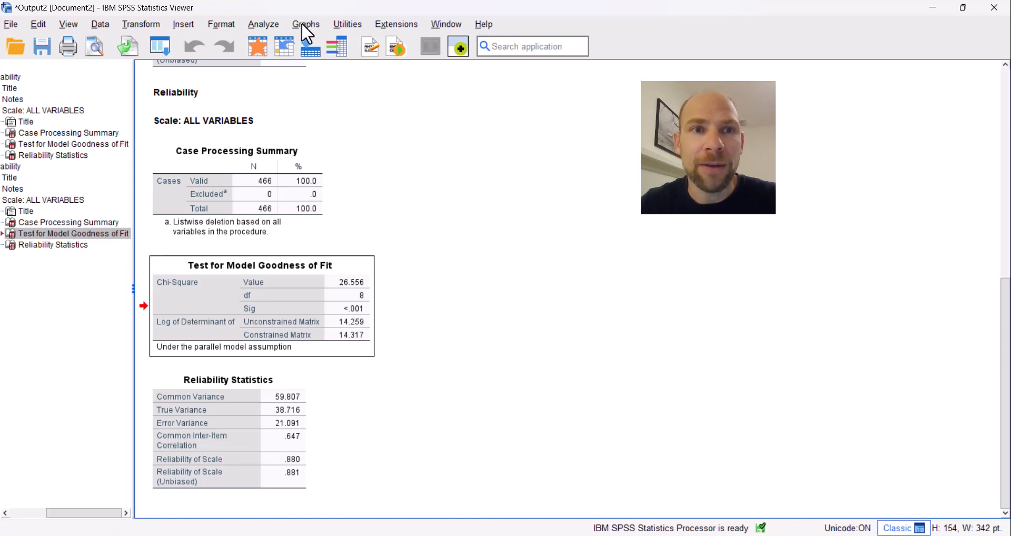
pyautogui.click(268, 27)
pyautogui.moveTo(311, 307)
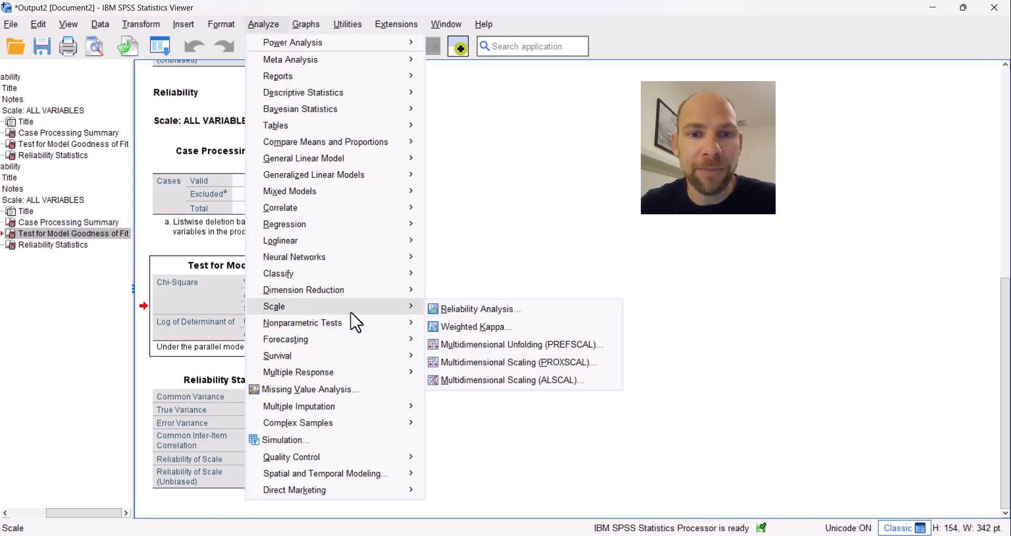
pyautogui.click(480, 309)
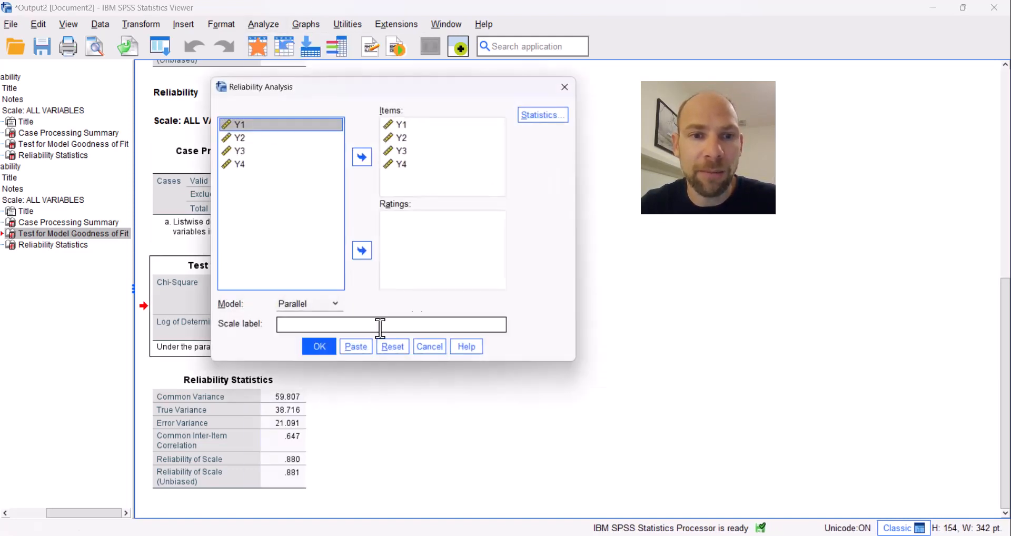
pyautogui.click(337, 305)
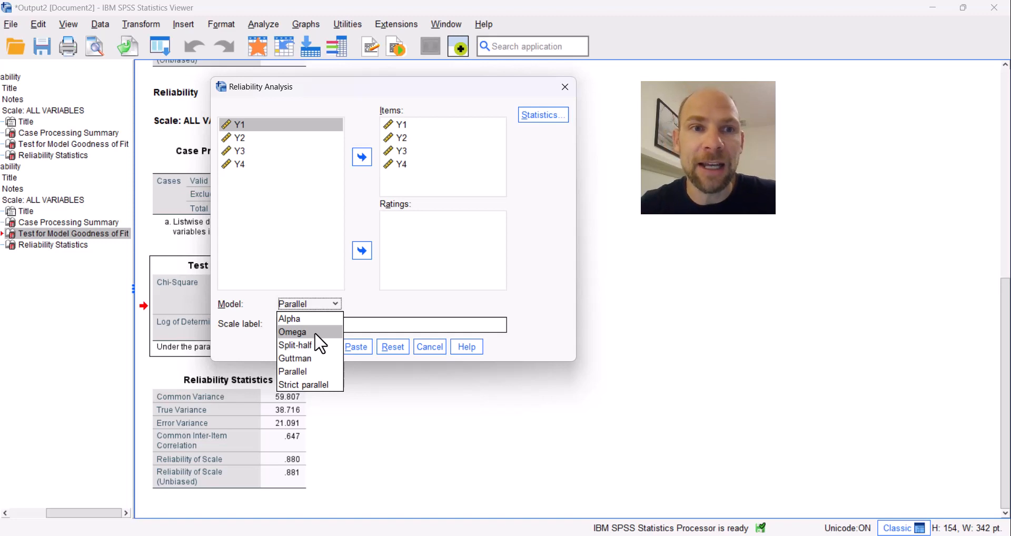
pyautogui.click(563, 88)
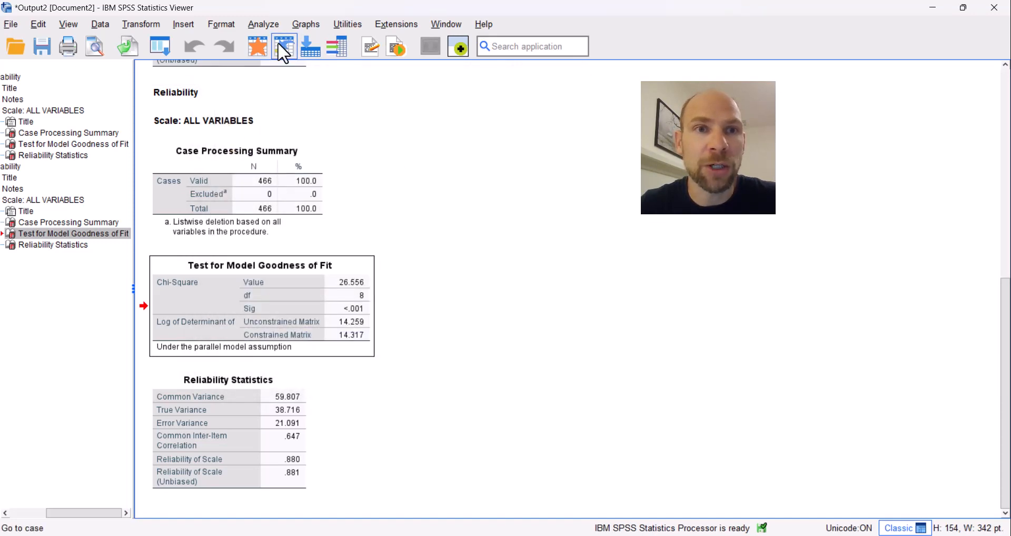
# Step: Start a dimension-reduction Factor Analysis with Y1, Y2, Y3 and Y4 as the variables
pyautogui.click(267, 26)
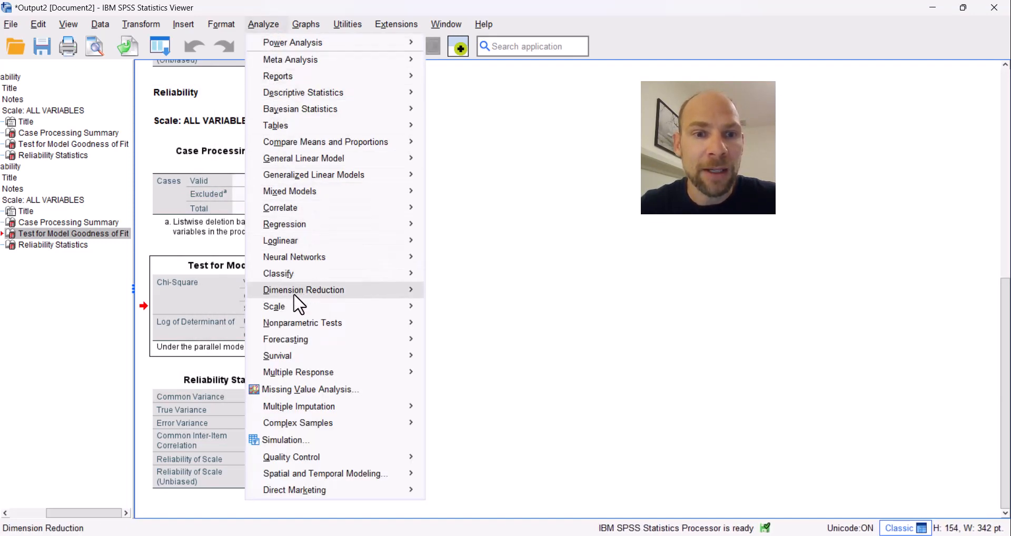
pyautogui.moveTo(297, 291)
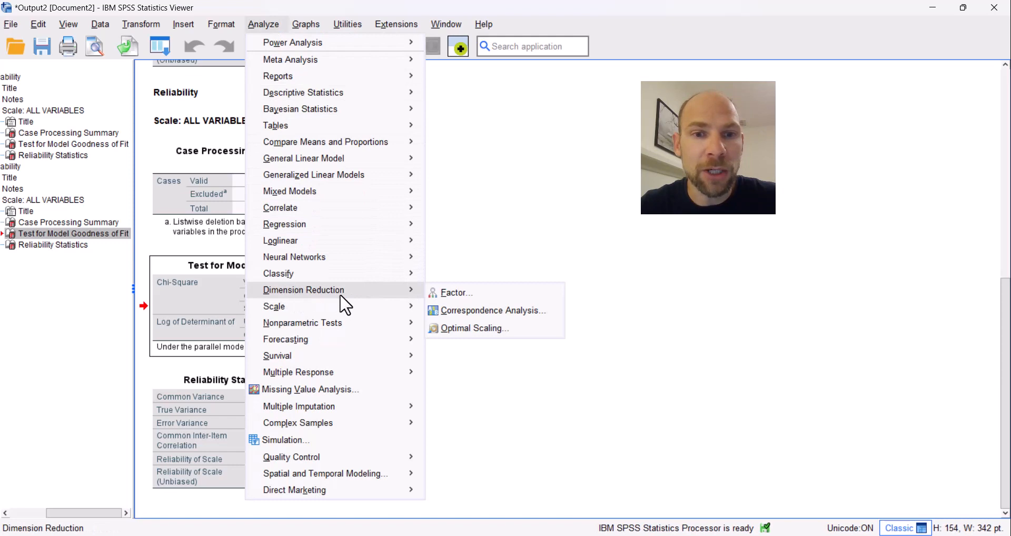
pyautogui.click(470, 296)
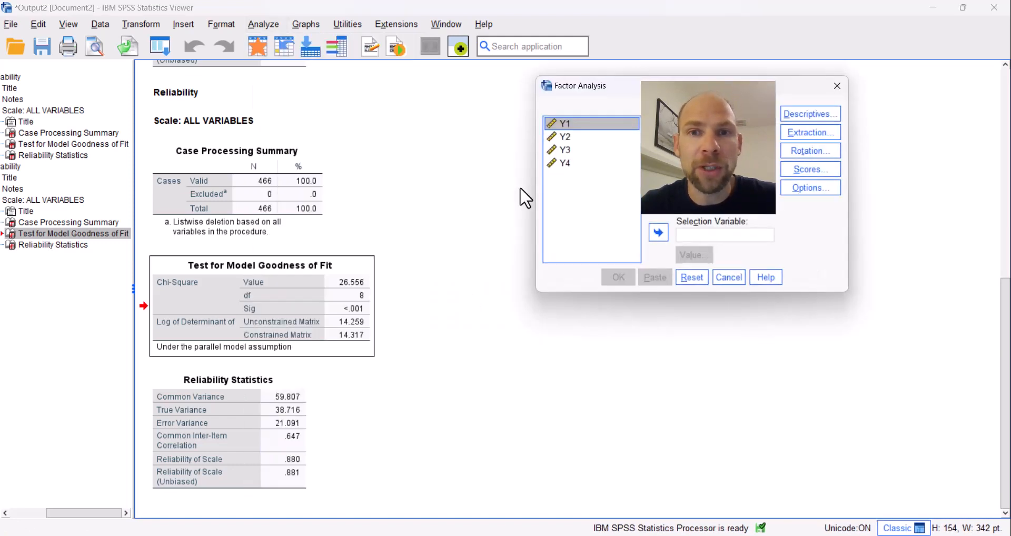
pyautogui.moveTo(642, 93); pyautogui.dragTo(430, 83)
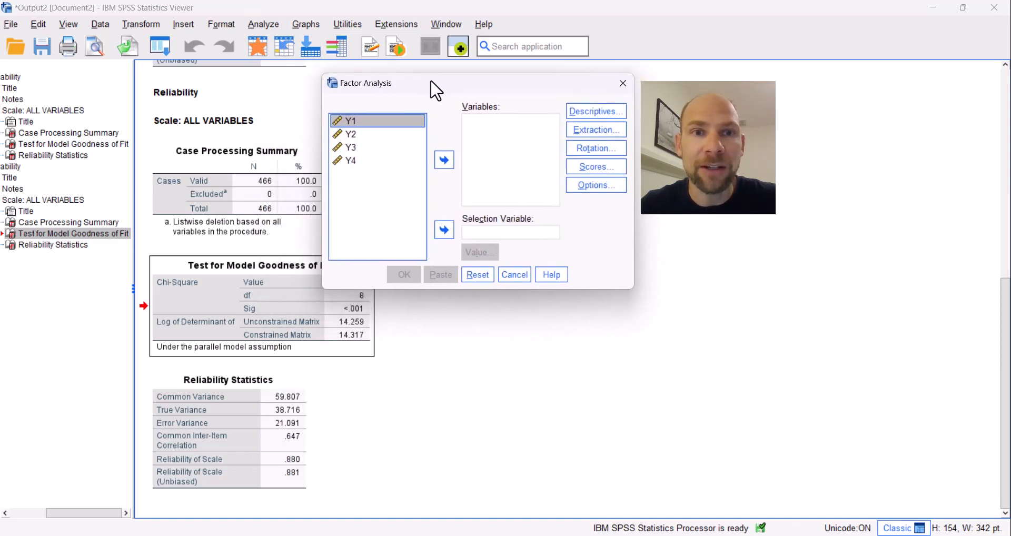
pyautogui.keyDown('shift'); pyautogui.click(382, 161); pyautogui.keyUp('shift')
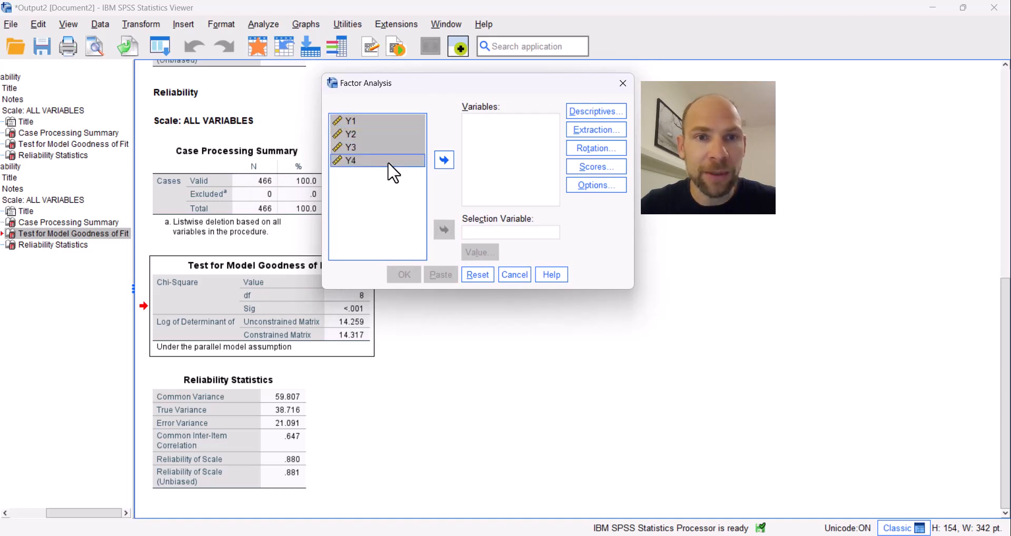
pyautogui.click(444, 160)
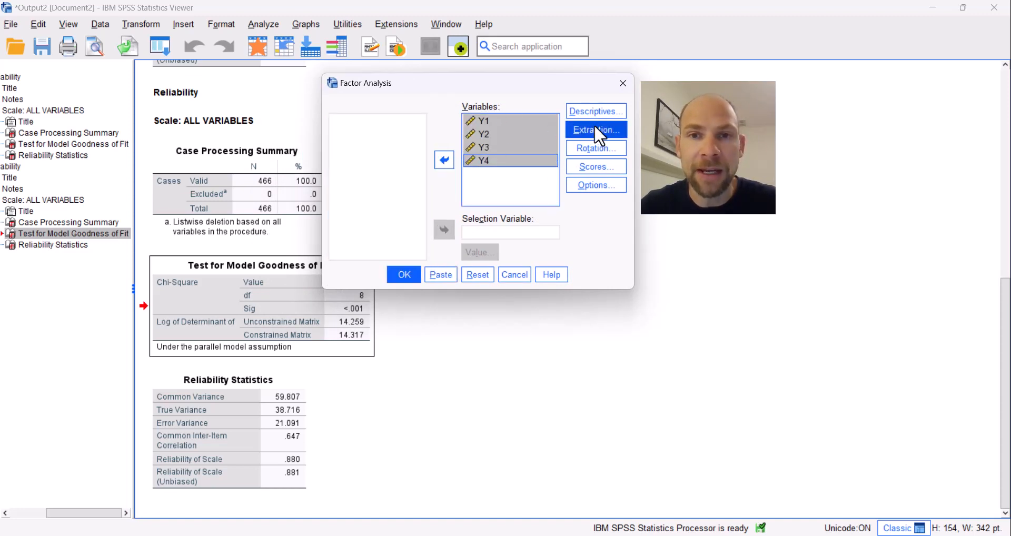
# Step: Configure the factor extraction to use the Maximum likelihood method with a fixed number of 1 factor
pyautogui.click(623, 135)
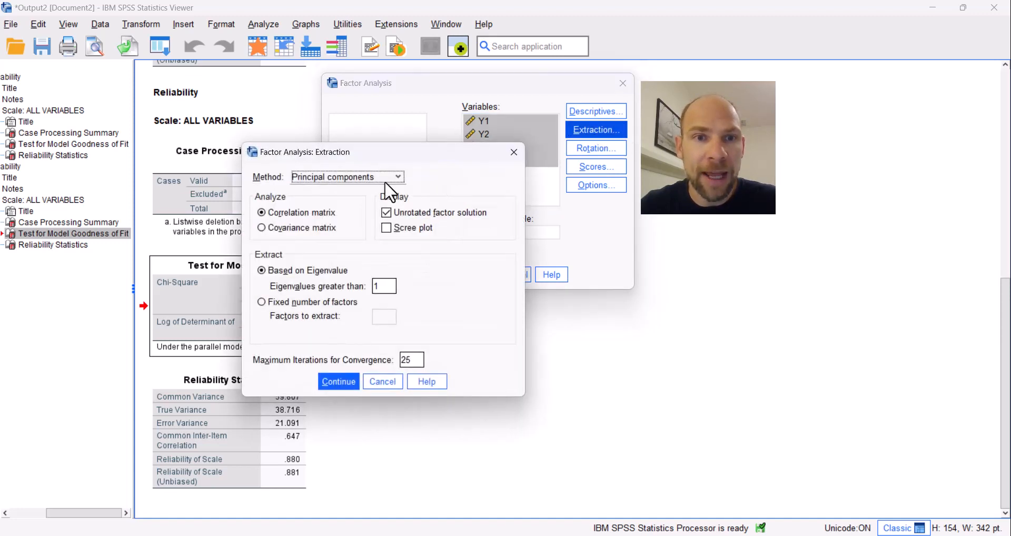
pyautogui.click(335, 178)
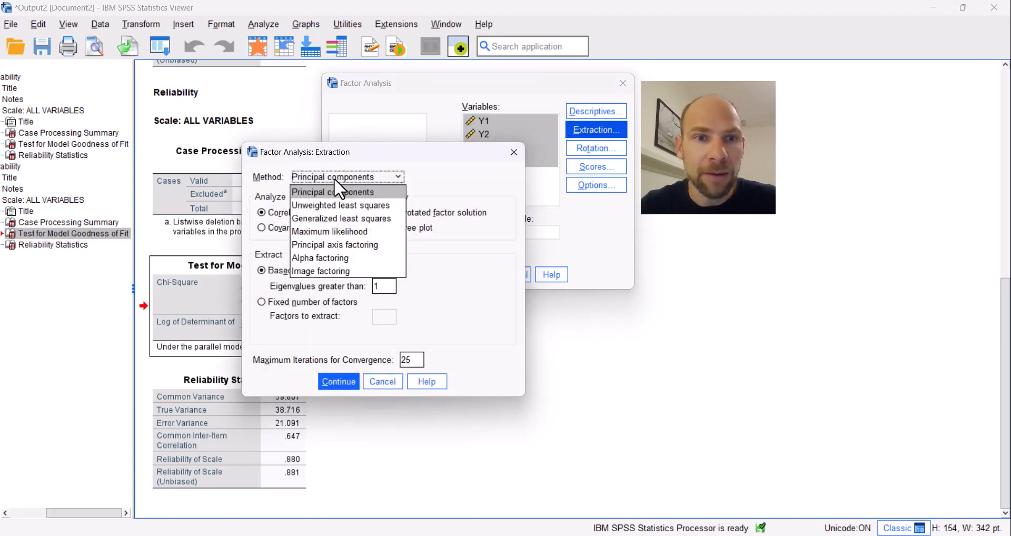
pyautogui.click(343, 233)
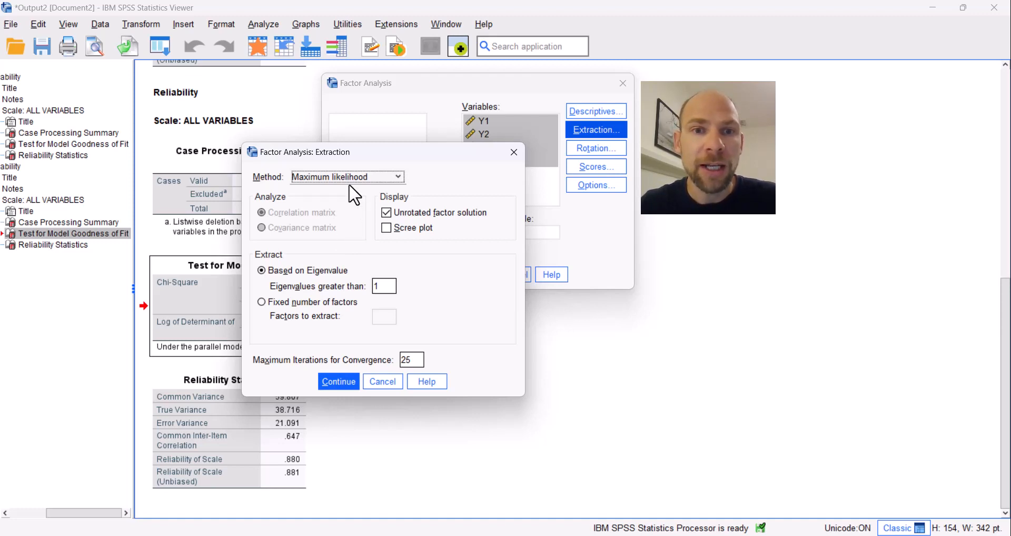
pyautogui.click(262, 304)
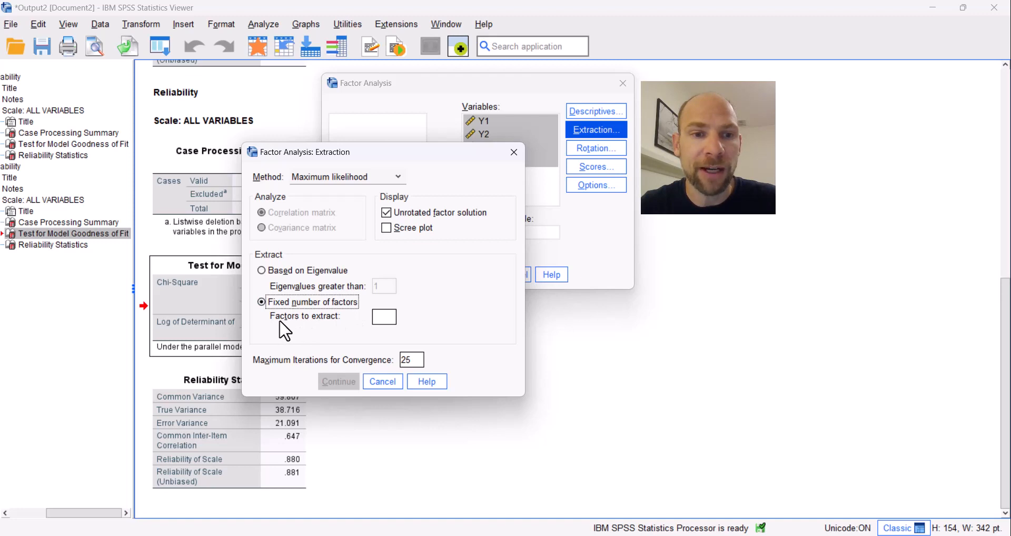
pyautogui.click(384, 318)
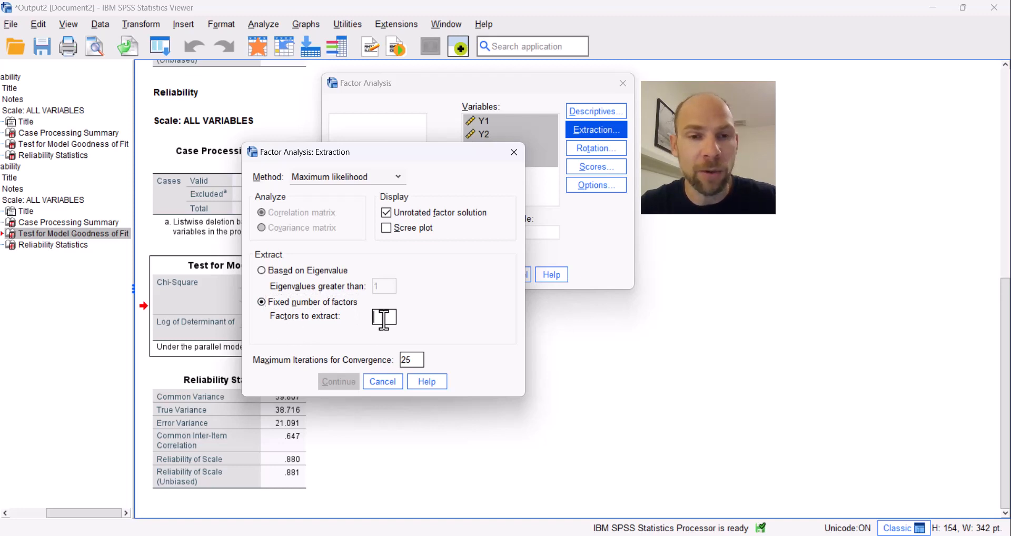
pyautogui.write('1')
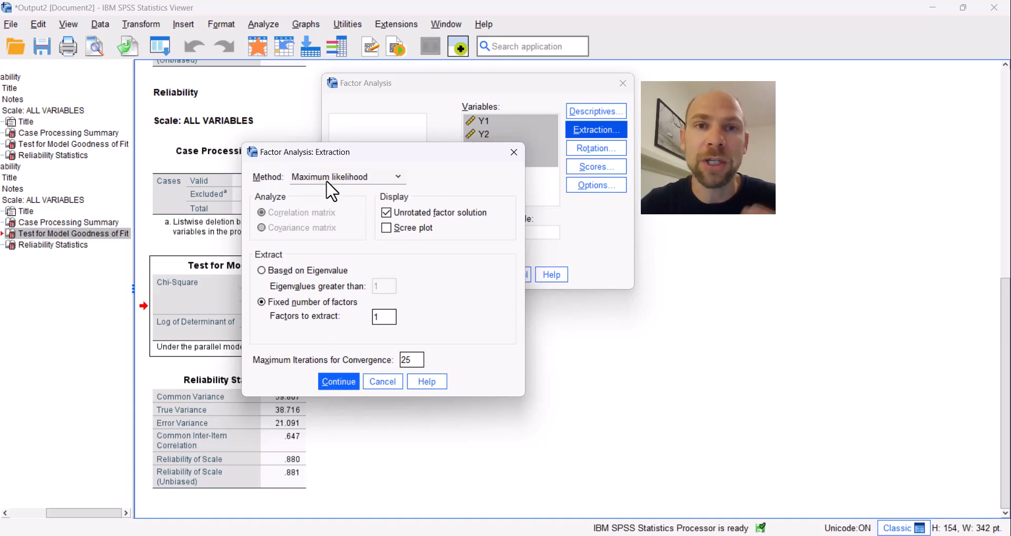
pyautogui.click(340, 382)
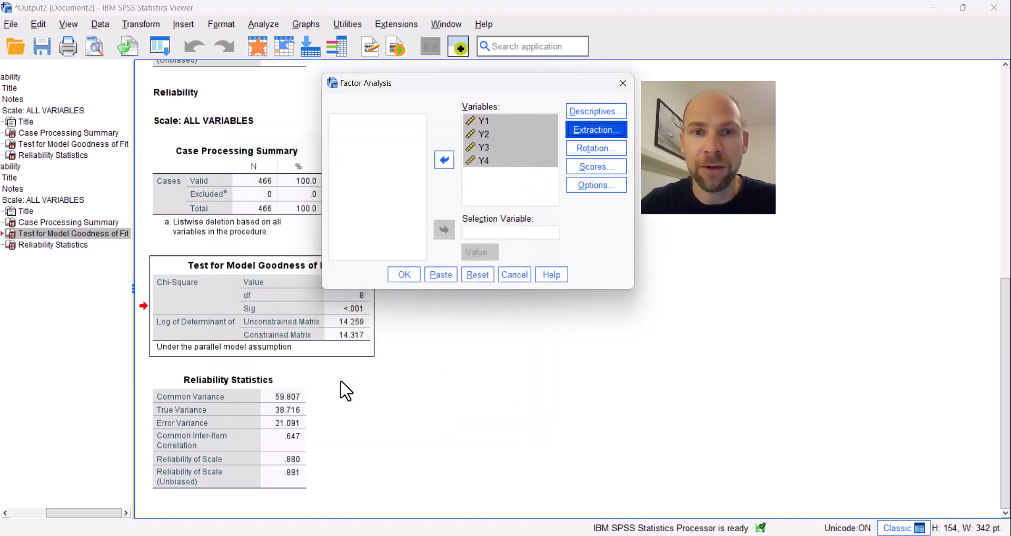
# Step: Run the one-factor maximum likelihood factor analysis and examine its factor matrix and goodness-of-fit test in the output
pyautogui.click(404, 275)
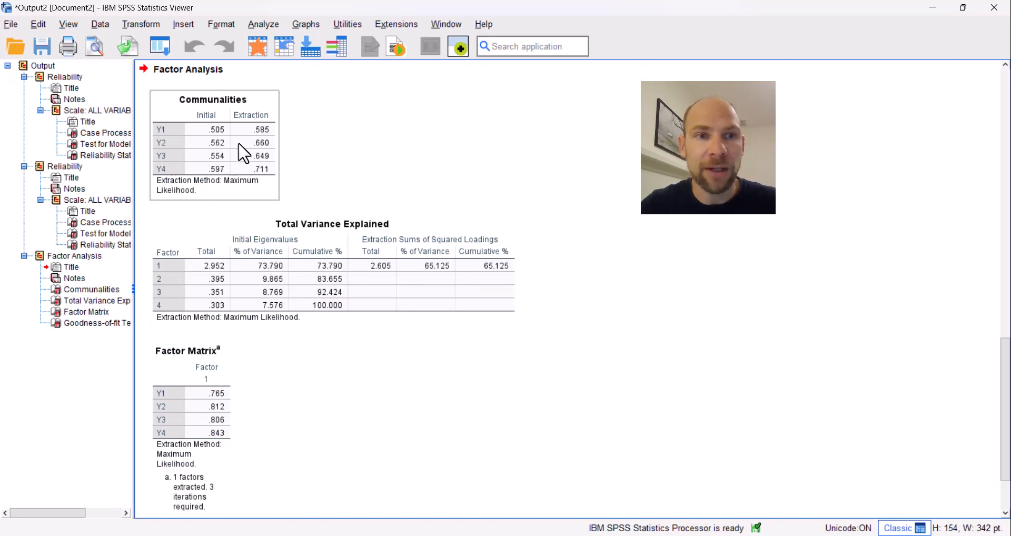
pyautogui.scroll(-3, 247, 168)
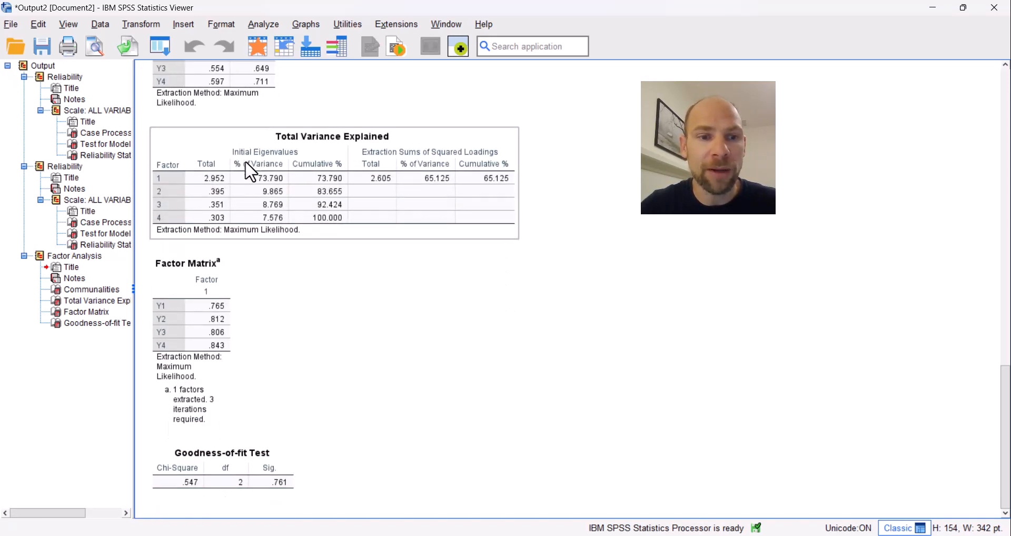
pyautogui.click(260, 473)
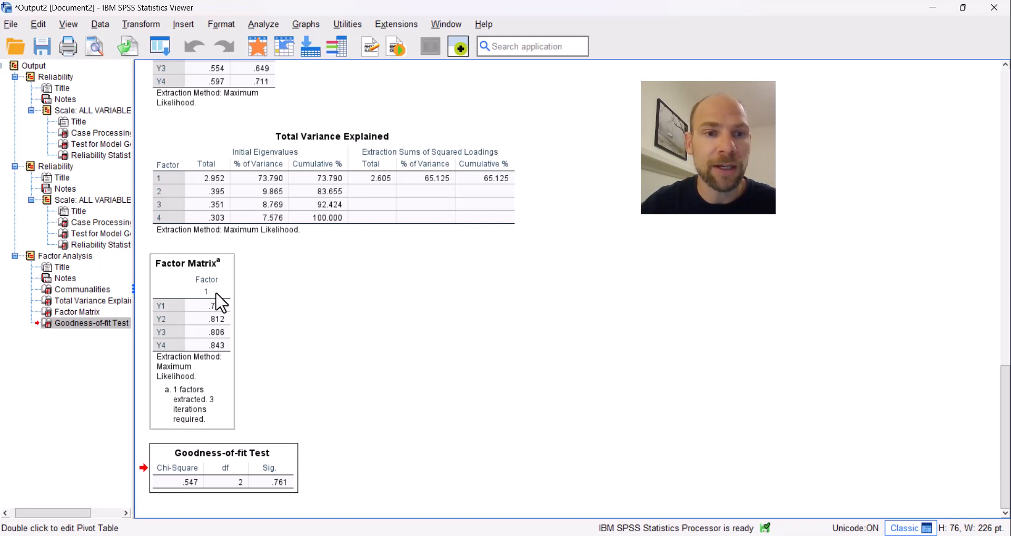
pyautogui.scroll(3, 245, 358)
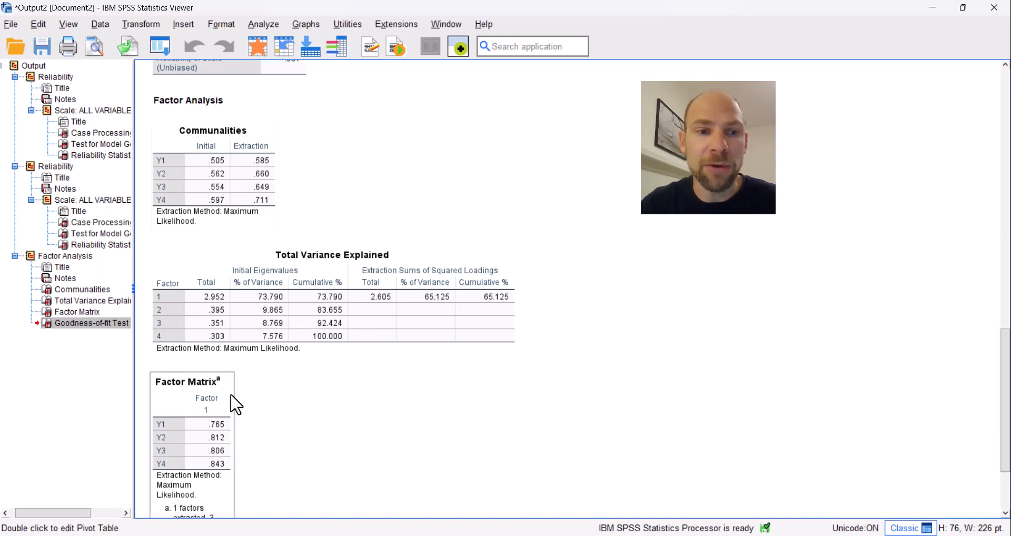
pyautogui.scroll(-3, 237, 464)
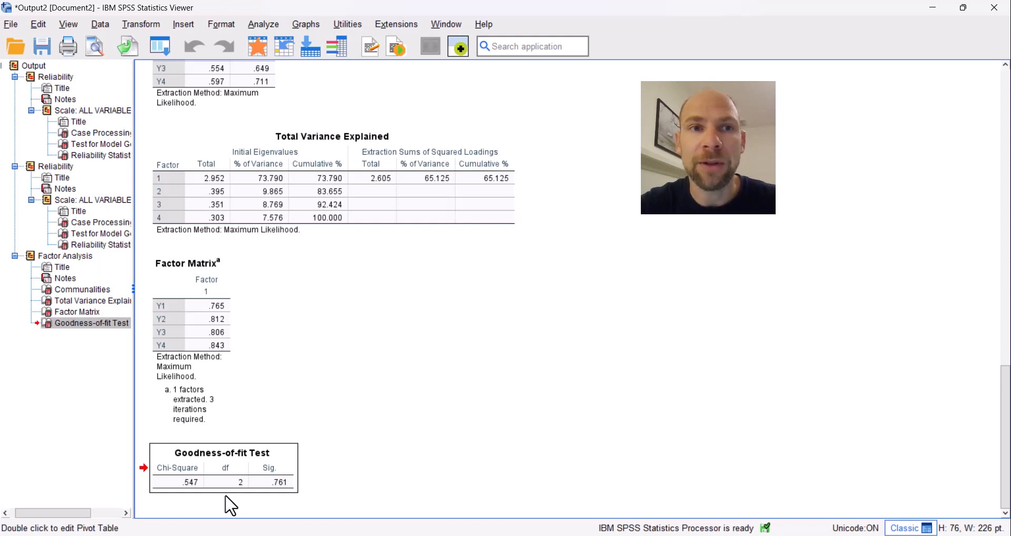
# Step: Run the Reliability Analysis on items Y1 to Y4 with the model set to Omega
pyautogui.click(263, 24)
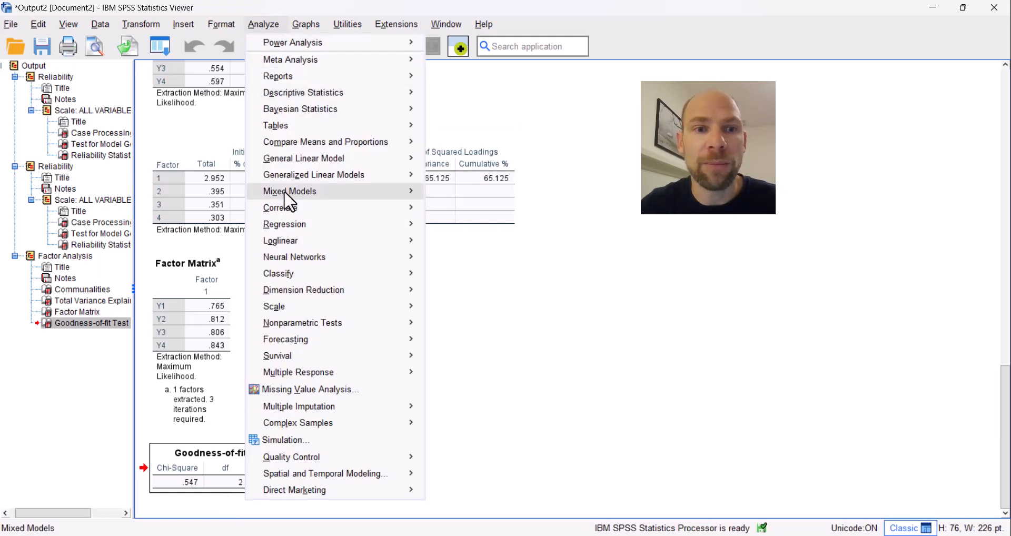
pyautogui.moveTo(337, 310)
pyautogui.click(452, 309)
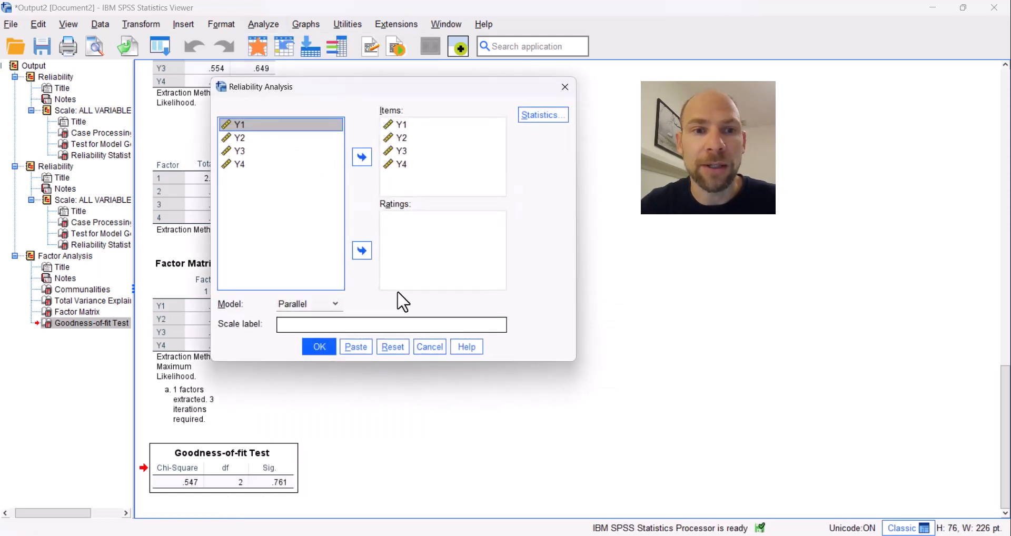
pyautogui.click(324, 305)
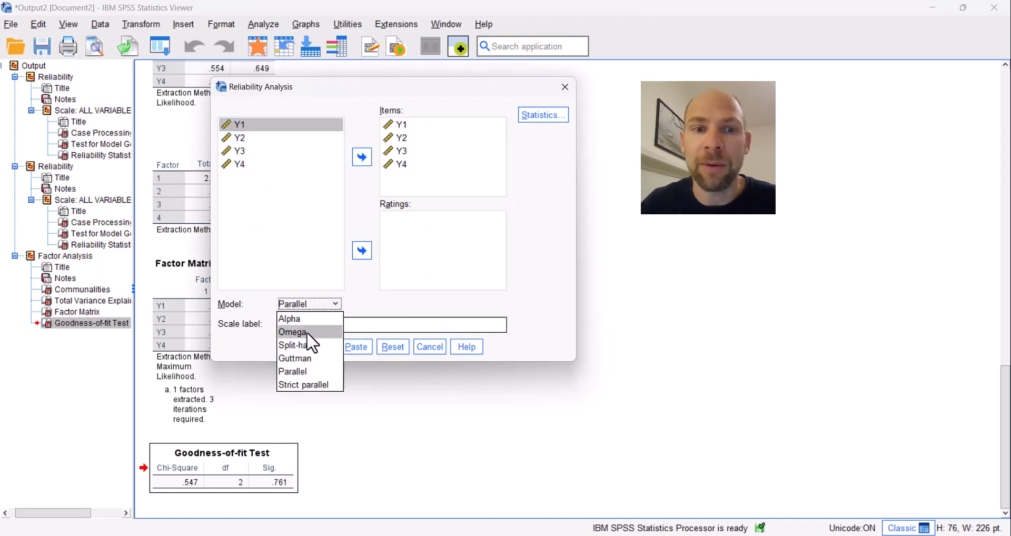
pyautogui.click(310, 332)
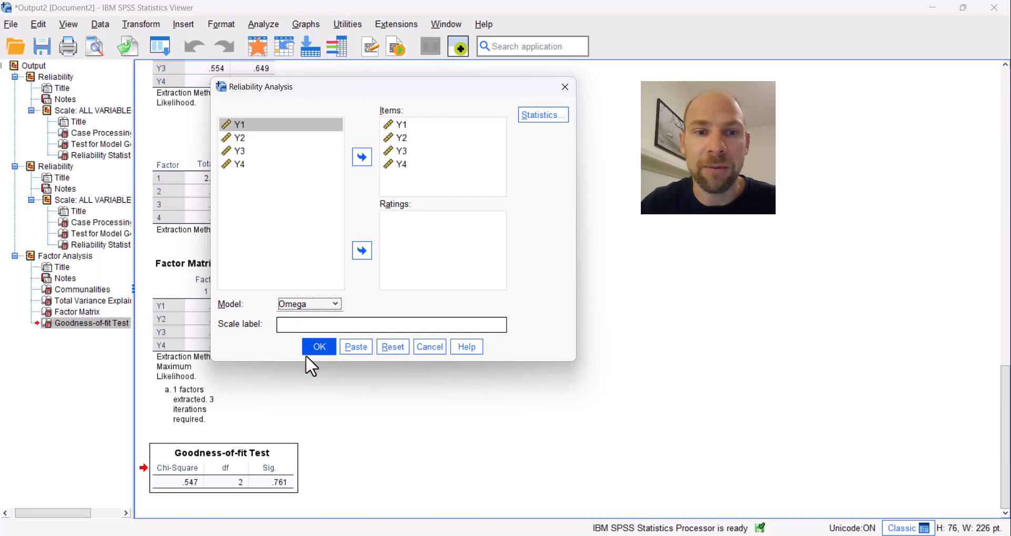
pyautogui.click(321, 348)
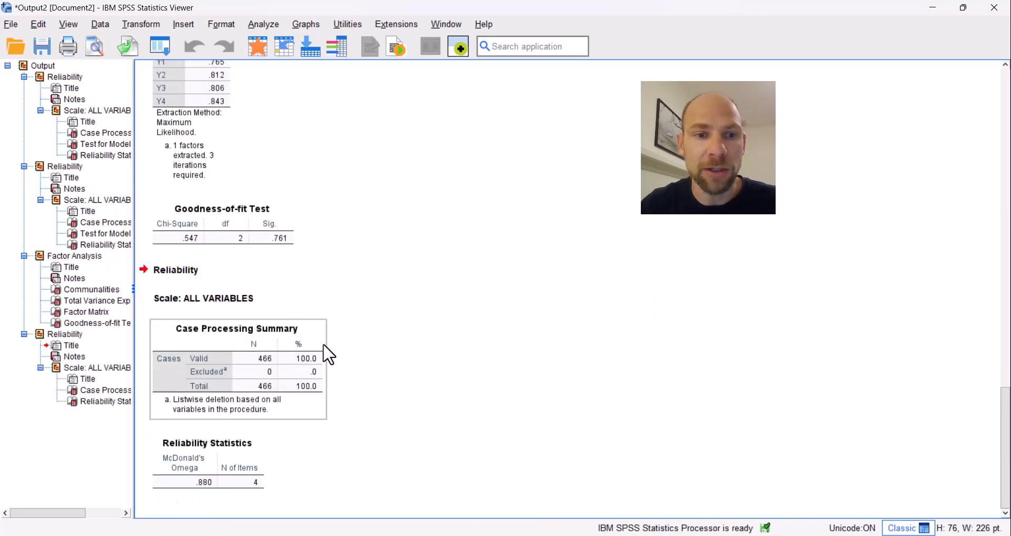